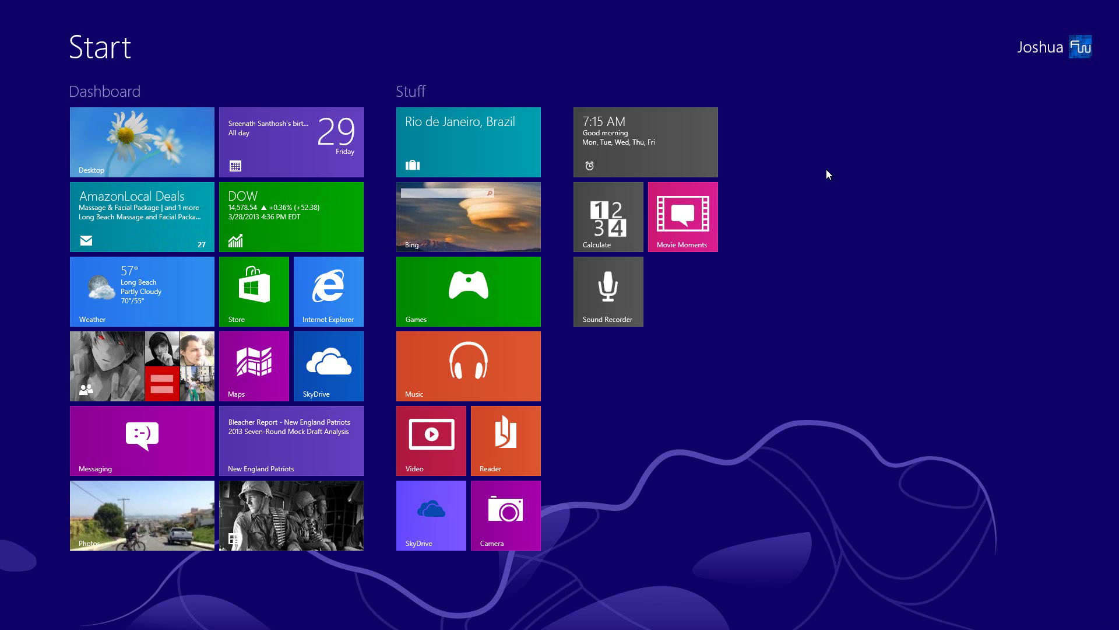
Open Calculate and compute 5+5 = 10 on the Standard calculator.
click(590, 218)
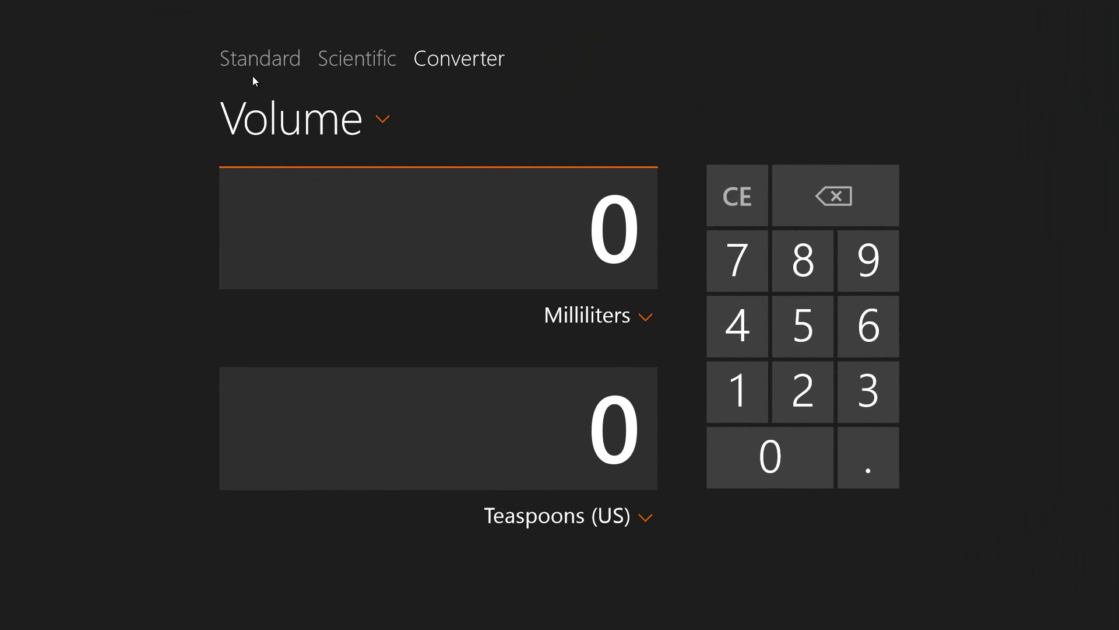
click(261, 56)
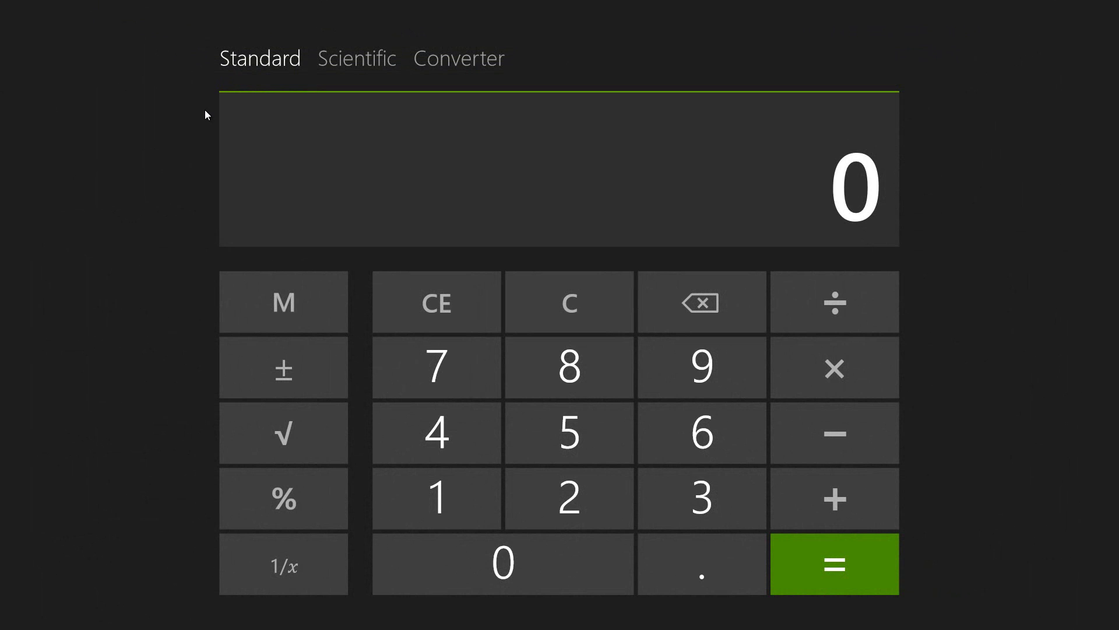
click(575, 431)
click(840, 497)
click(831, 565)
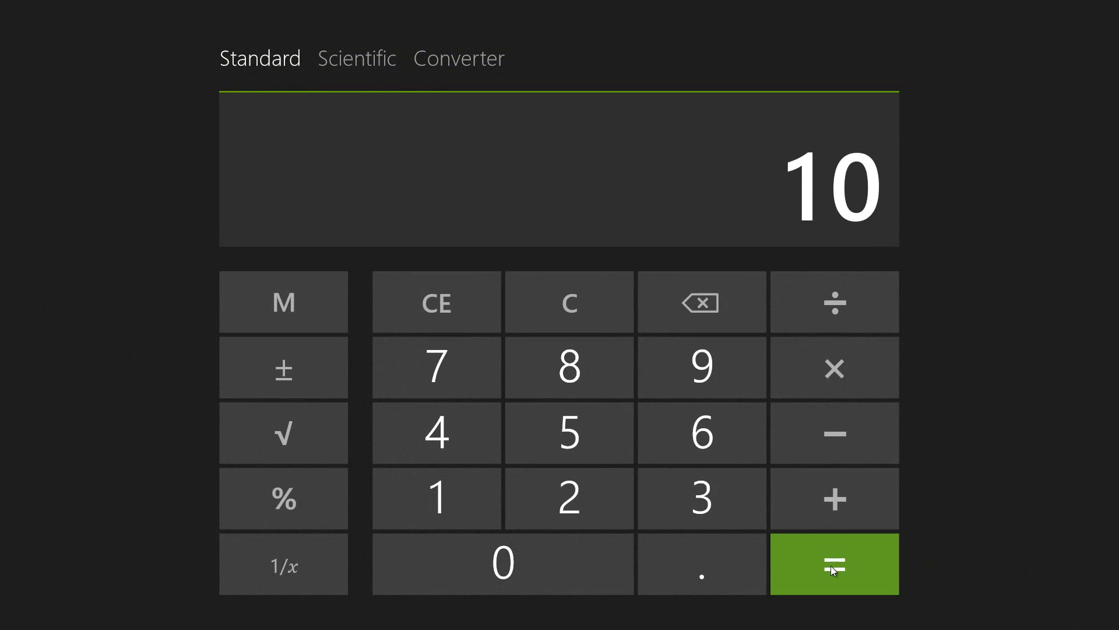
On the Scientific calculator, apply sine, cosine and tangent to π, then switch to the Converter.
click(345, 59)
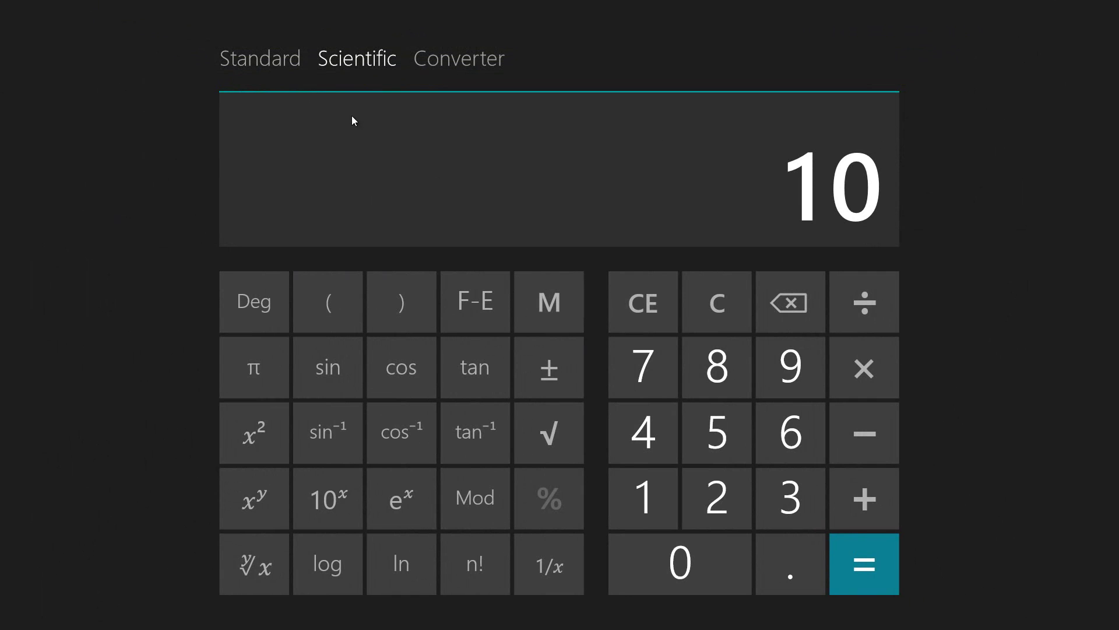
click(253, 367)
click(328, 368)
click(401, 367)
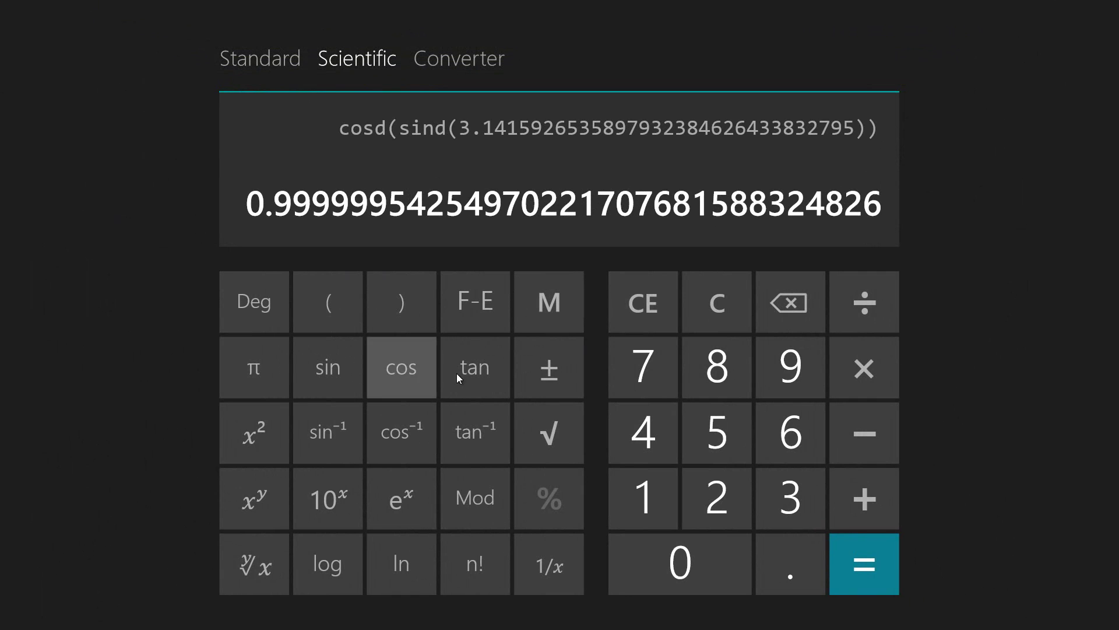
click(459, 372)
click(424, 66)
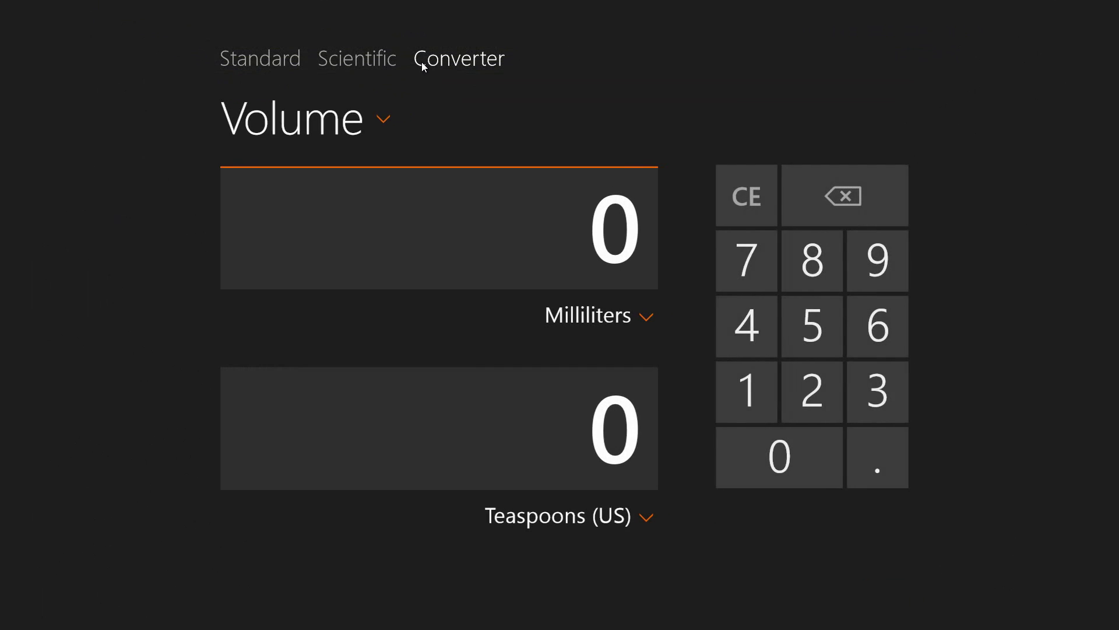
Browse the Milliliters unit list and close it without changing units.
click(636, 317)
scroll(571, 458, down, 5)
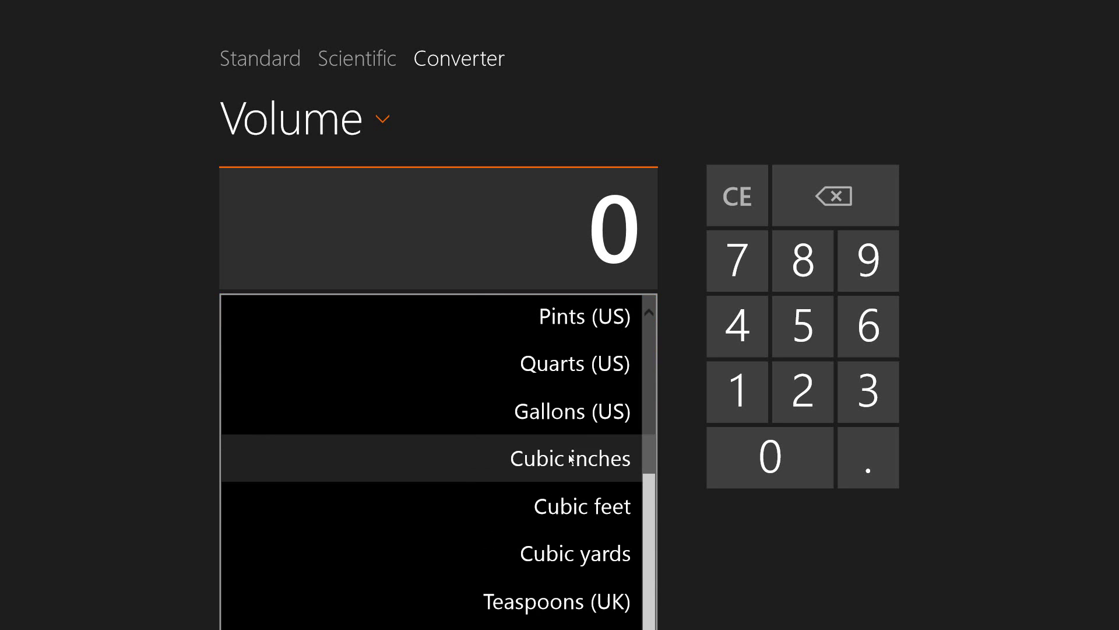
scroll(571, 458, down, 2)
scroll(570, 450, up, 3)
click(621, 139)
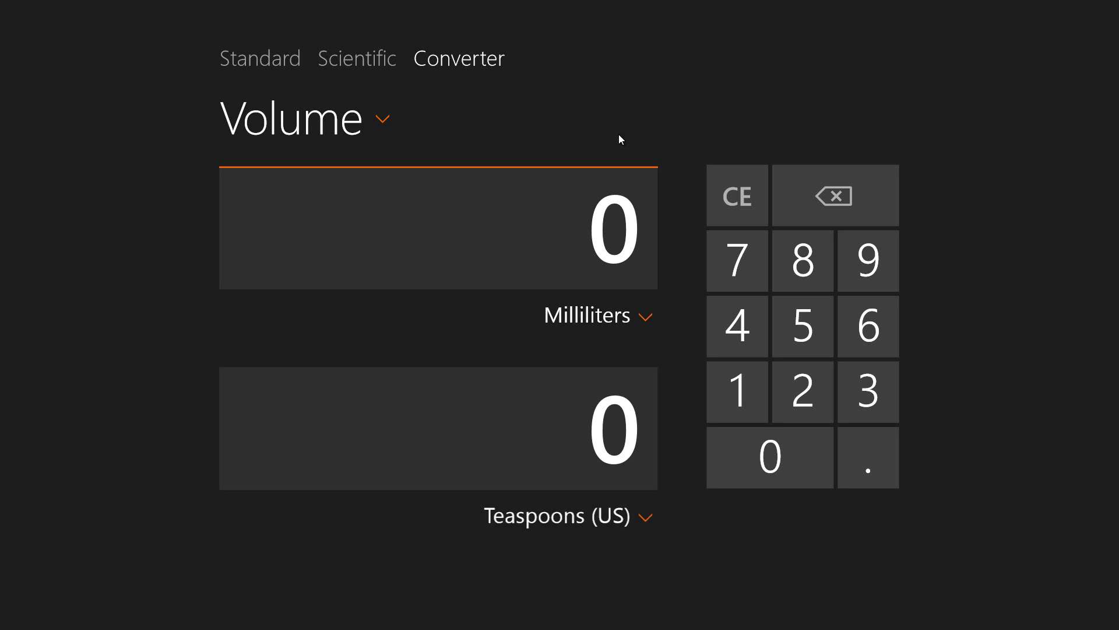
Switch the converter to the Data category, converting Gigabytes to Megabytes.
click(384, 120)
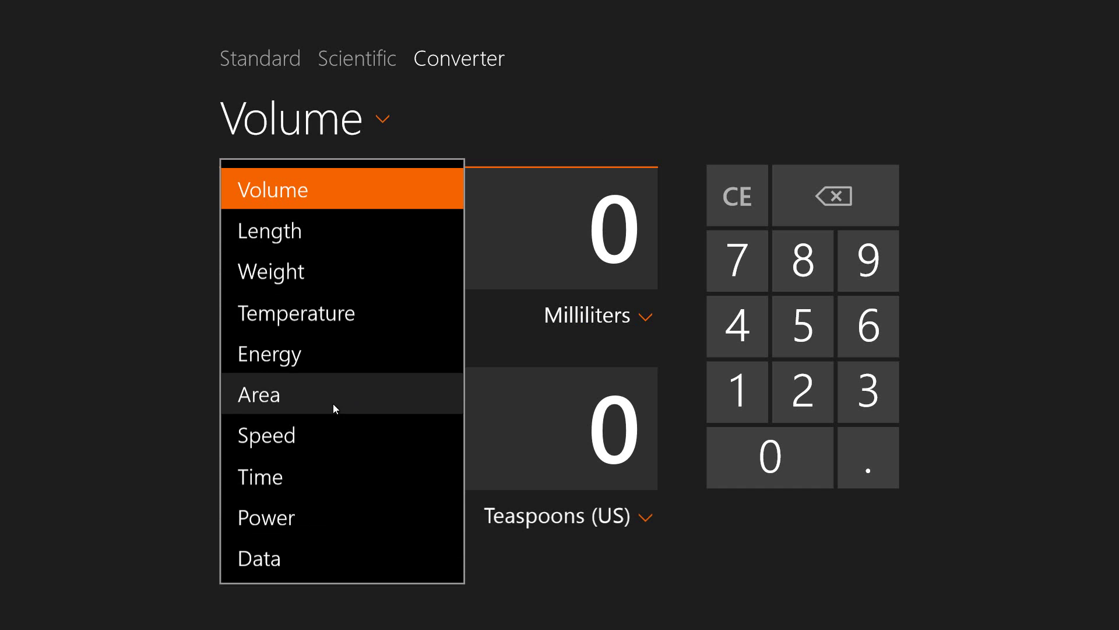
click(261, 559)
click(576, 320)
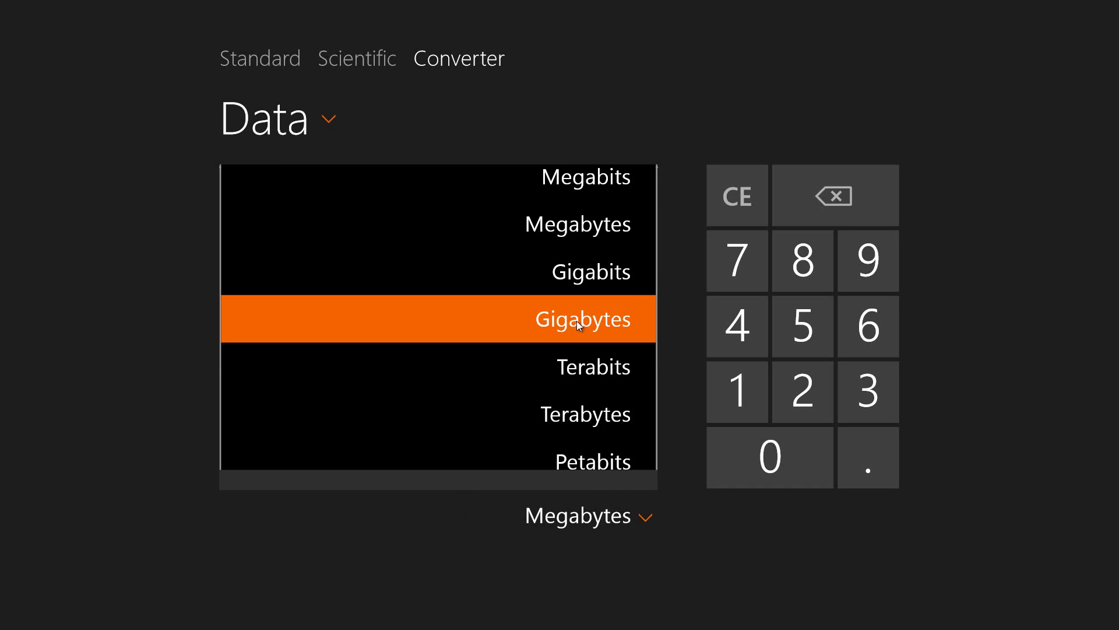
scroll(541, 285, up, 3)
scroll(529, 289, down, 3)
scroll(533, 274, up, 3)
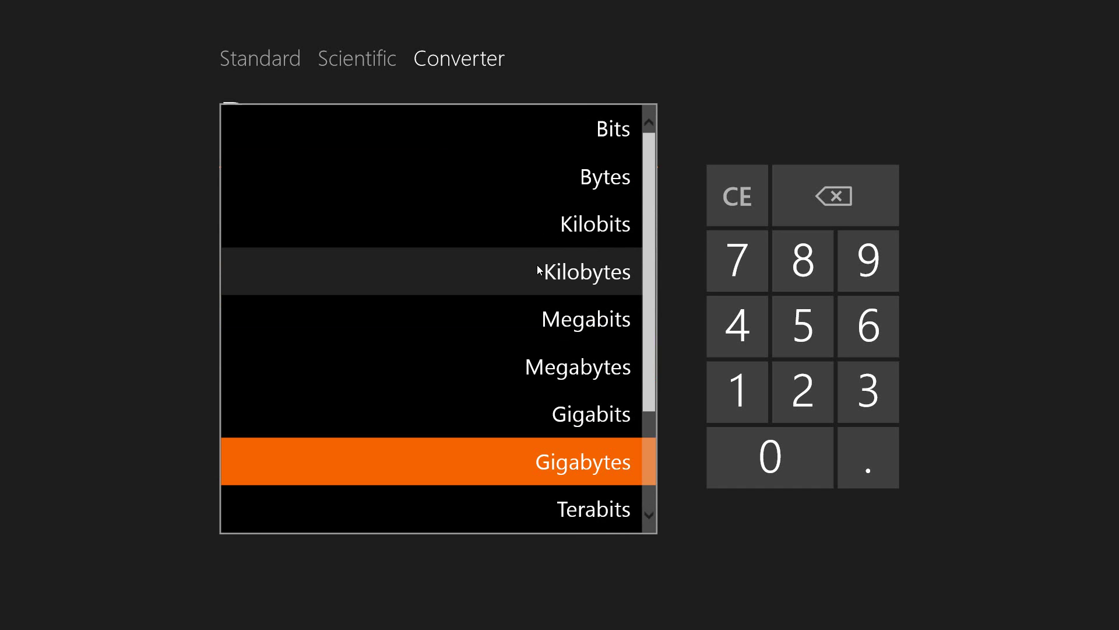
scroll(525, 174, down, 3)
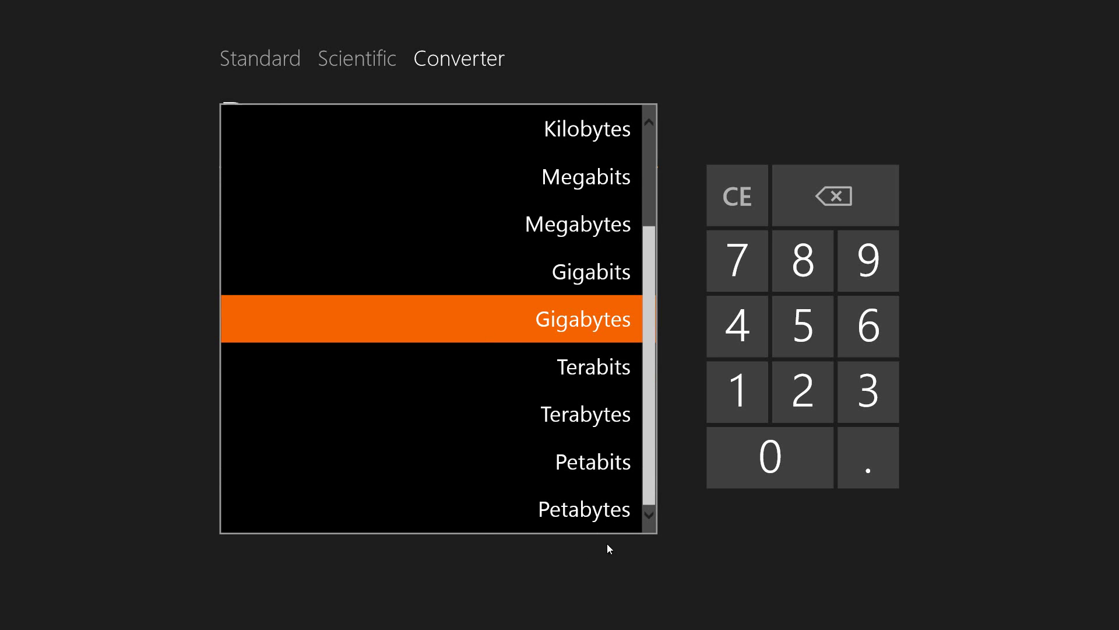
click(211, 82)
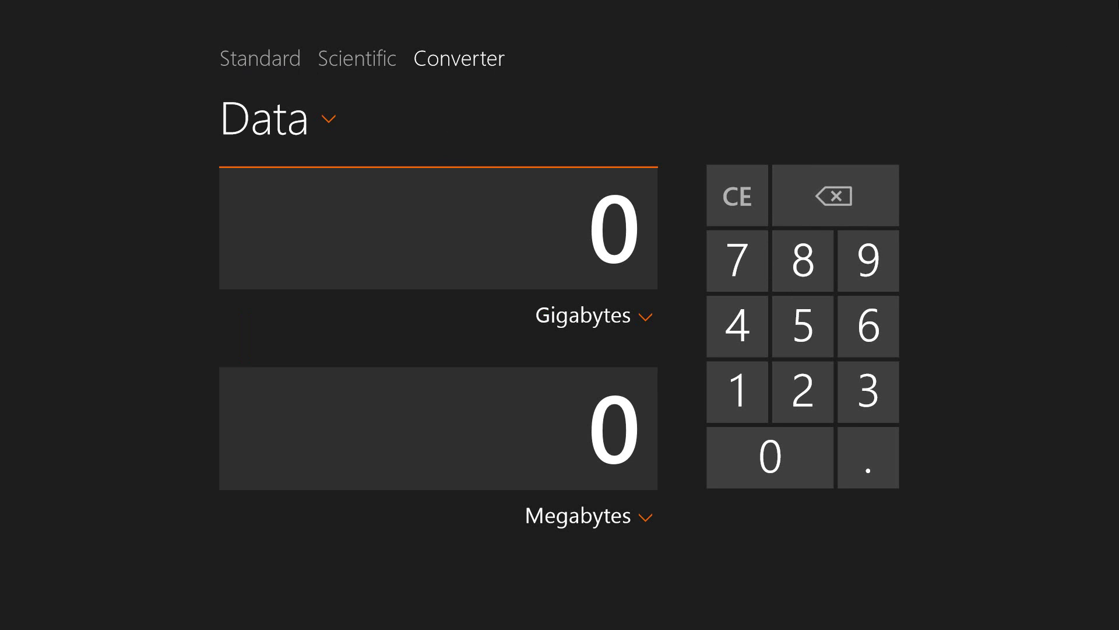
View Calculate's About information, version 6.3.9364.0, from its Settings pane.
mouse_move(1075, 508)
click(1094, 443)
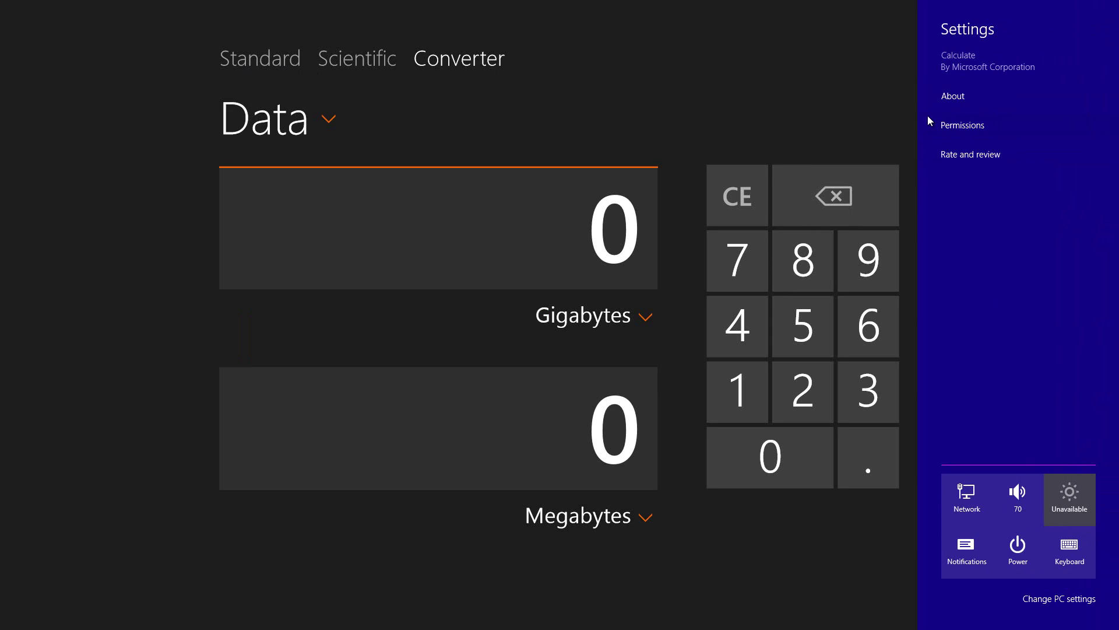
click(961, 103)
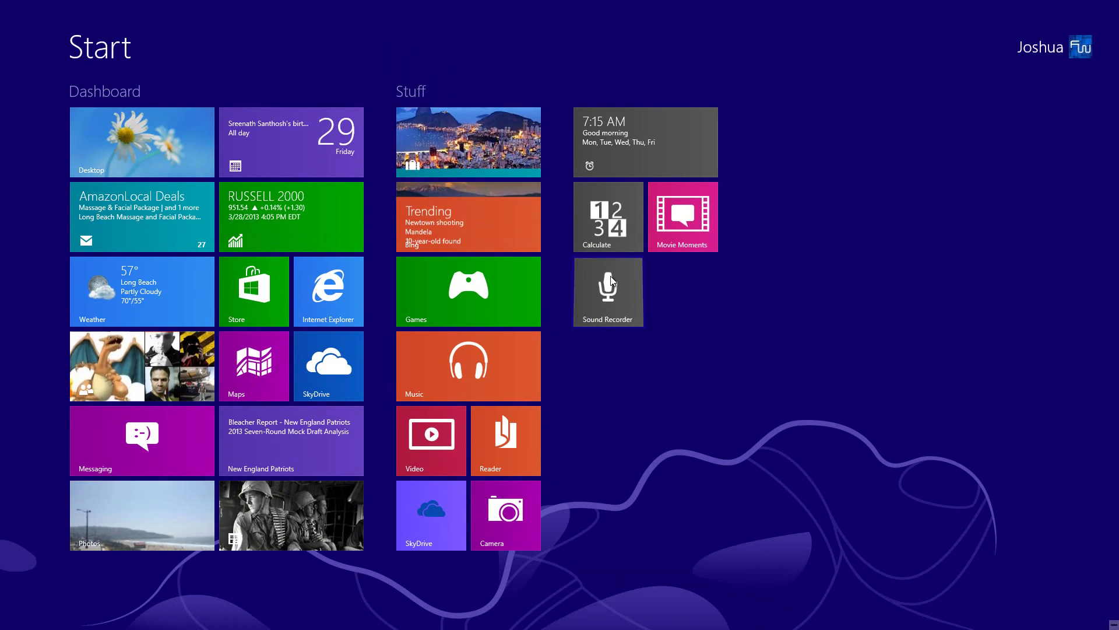
Launch Sound Recorder from its Start screen tile.
click(612, 282)
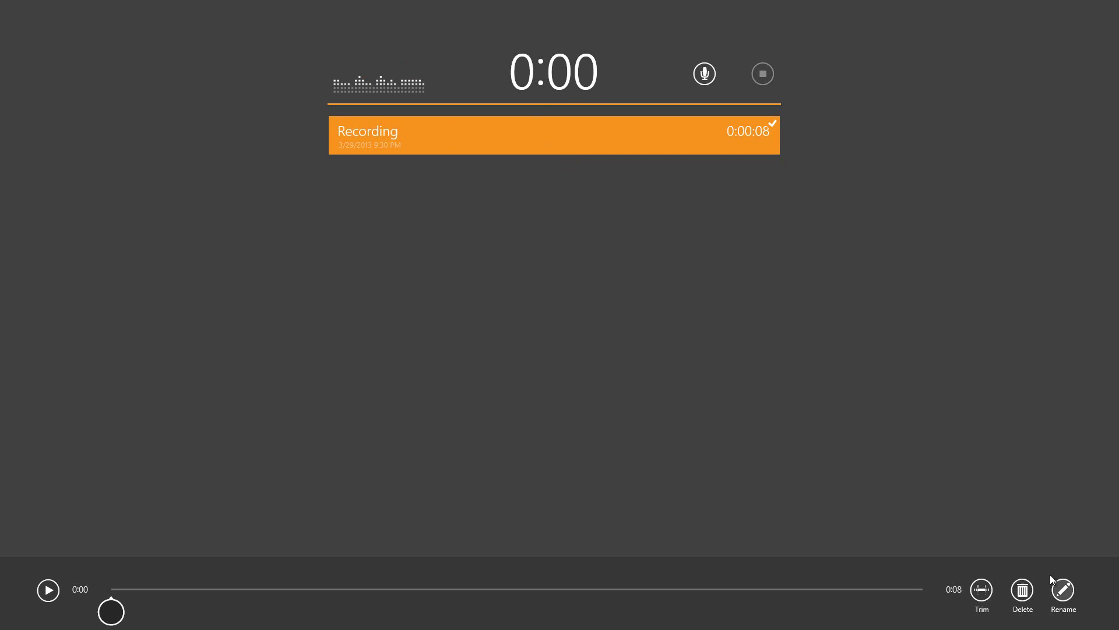
Rename the 8-second recording to 'History 1'.
click(1057, 593)
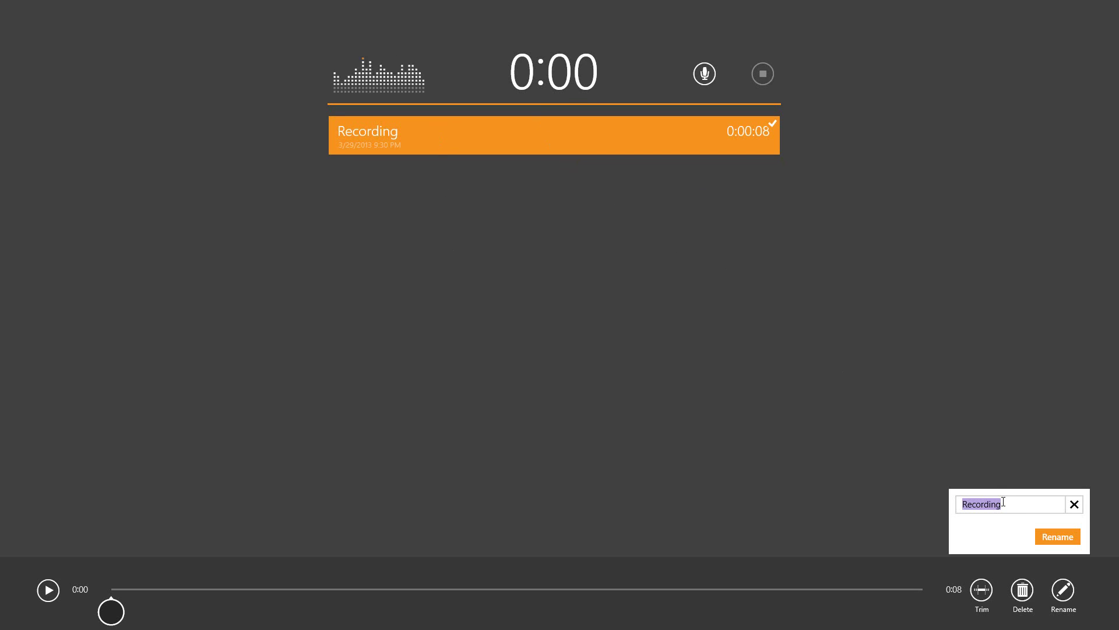
text(Hist)
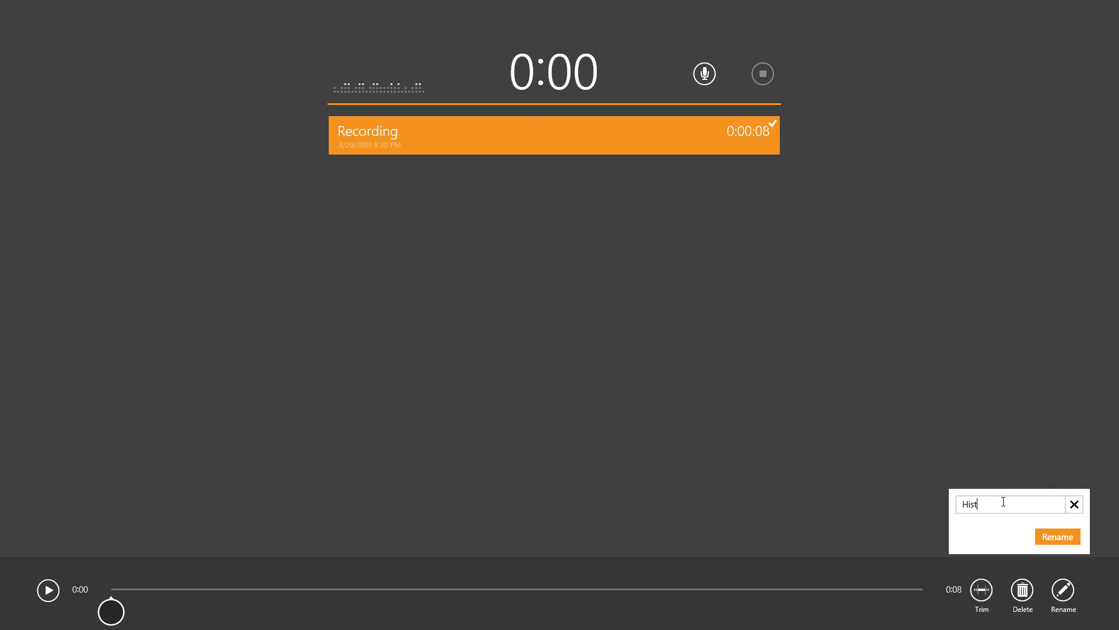
text(ory 1)
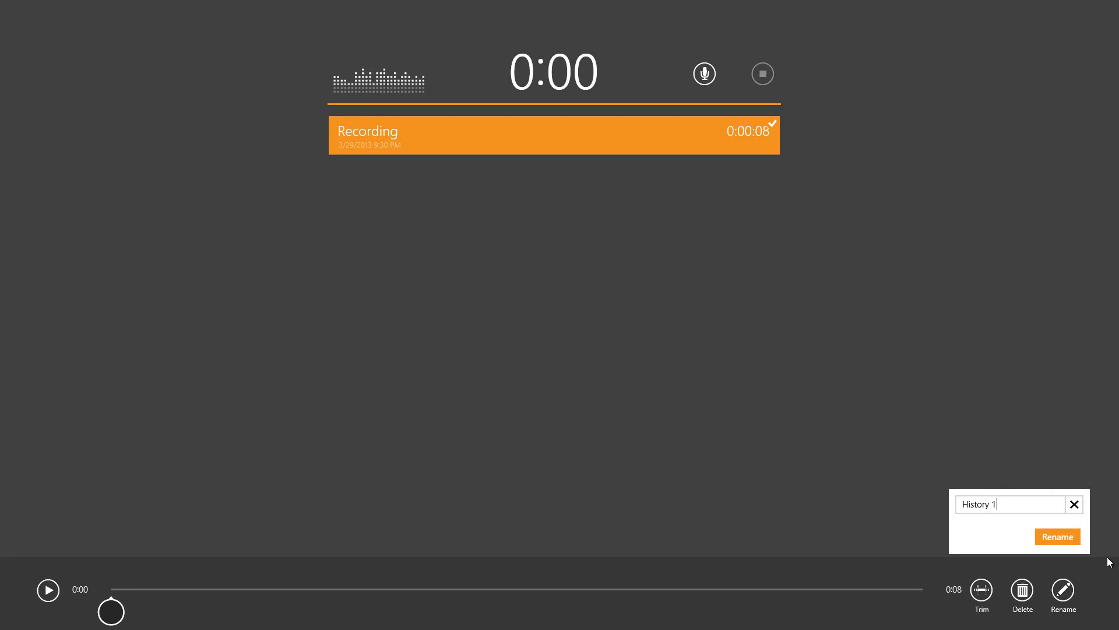
key(Return)
Start trimming History 1, then cancel so the clip stays unchanged.
click(986, 587)
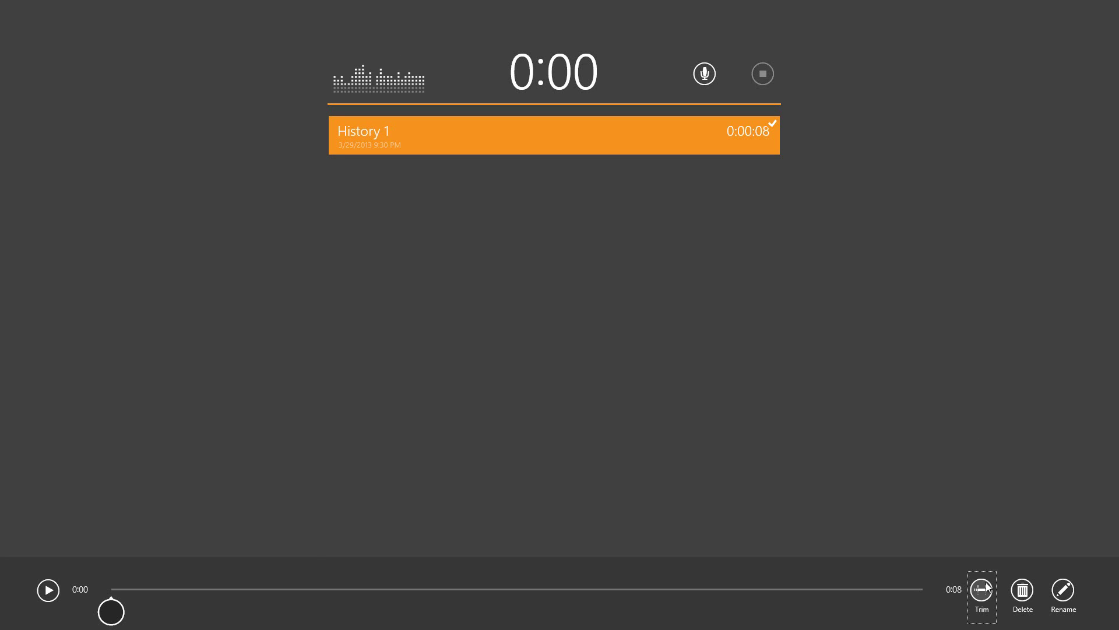
click(986, 588)
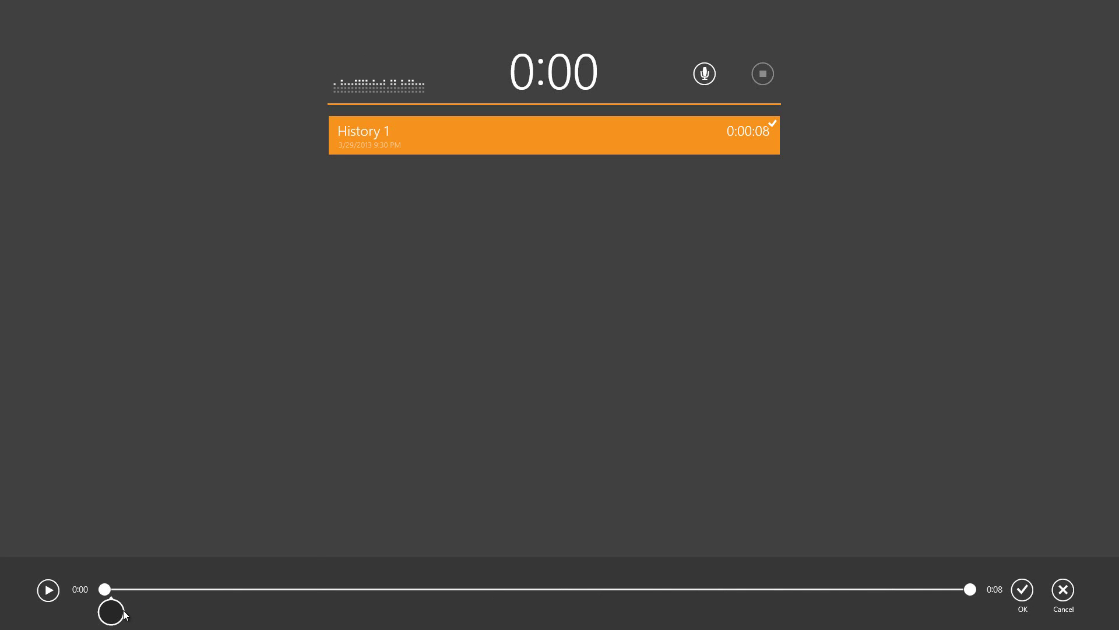
click(1065, 590)
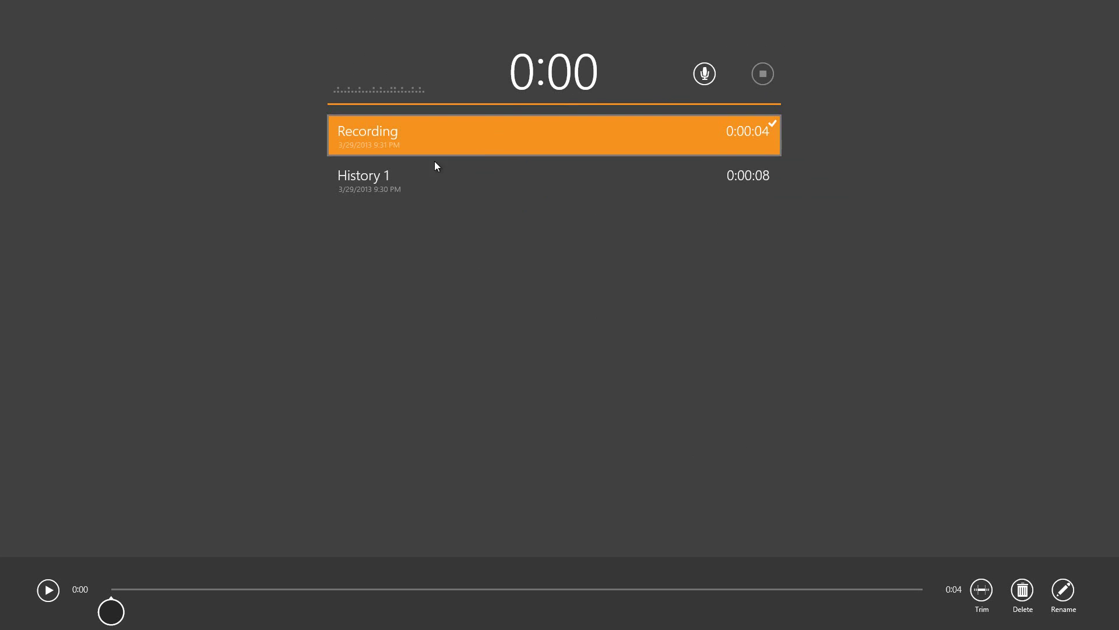
Switch between the two clips, leave History 1 selected, and open Sound Recorder's Settings pane.
click(464, 175)
click(438, 137)
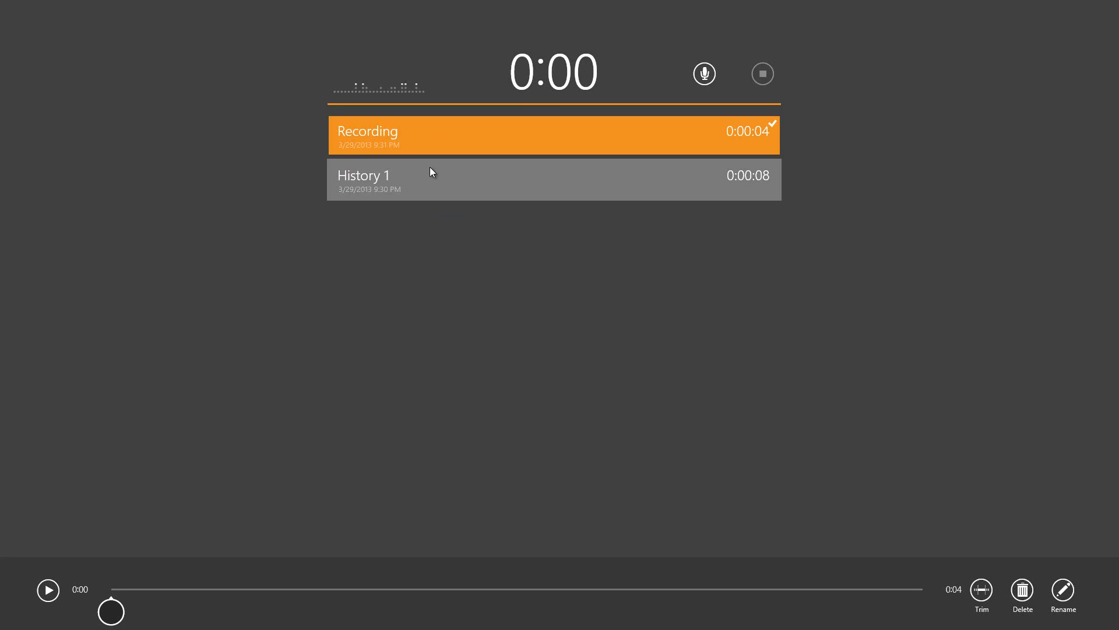
click(430, 169)
click(424, 122)
click(411, 165)
click(406, 150)
click(401, 179)
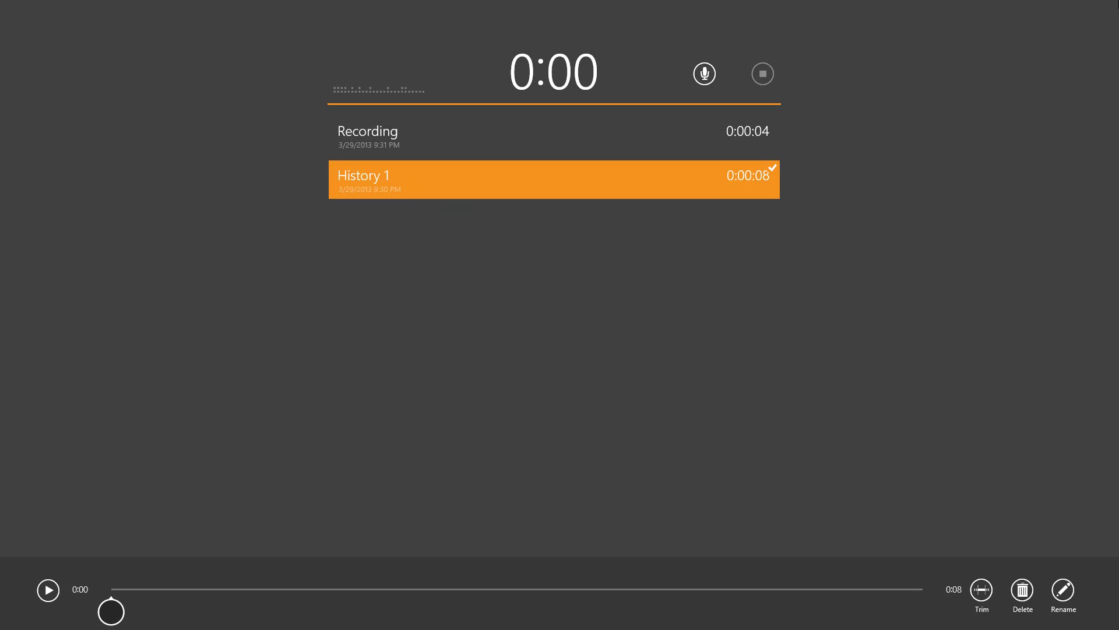
key(super+i)
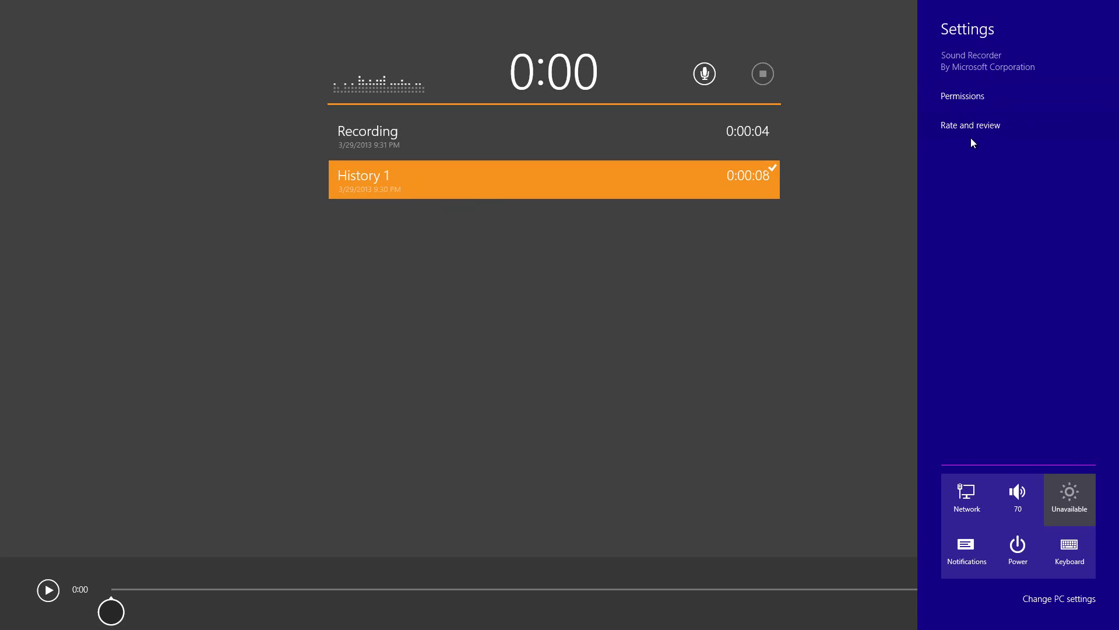
Dismiss Sound Recorder's Settings pane.
click(526, 96)
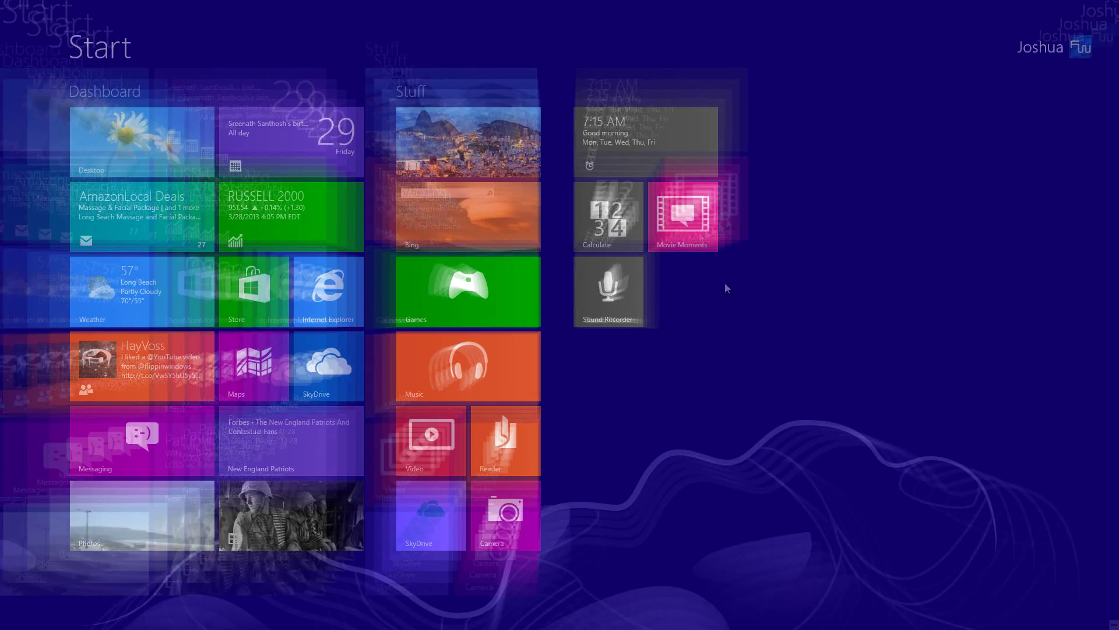
In Alarms, change the Good morning alarm's time to 9:40 PM.
click(642, 145)
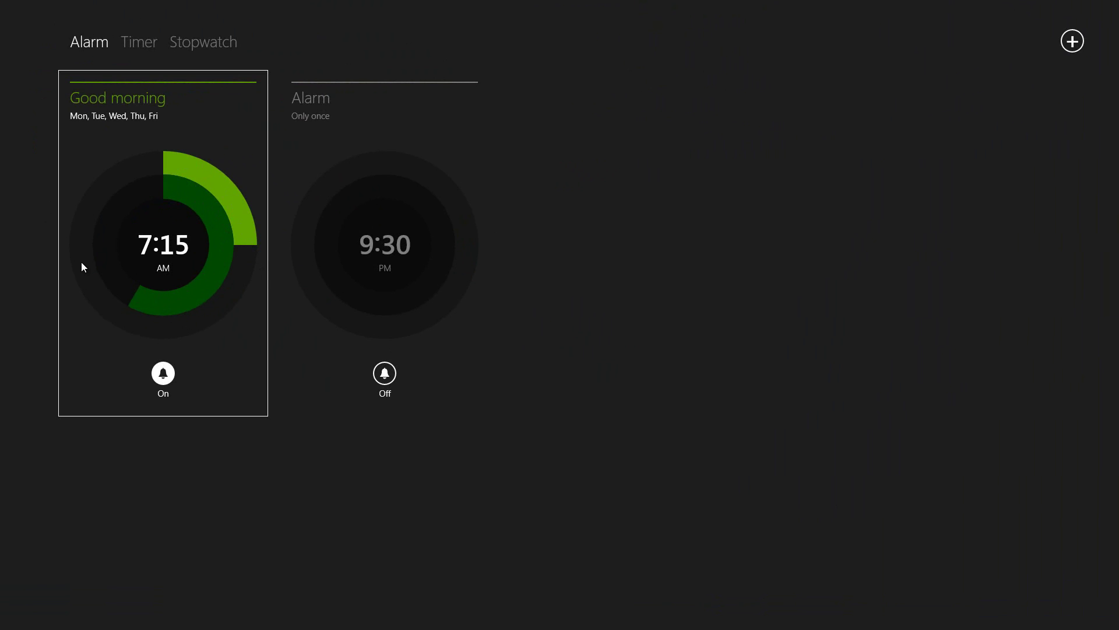
click(150, 100)
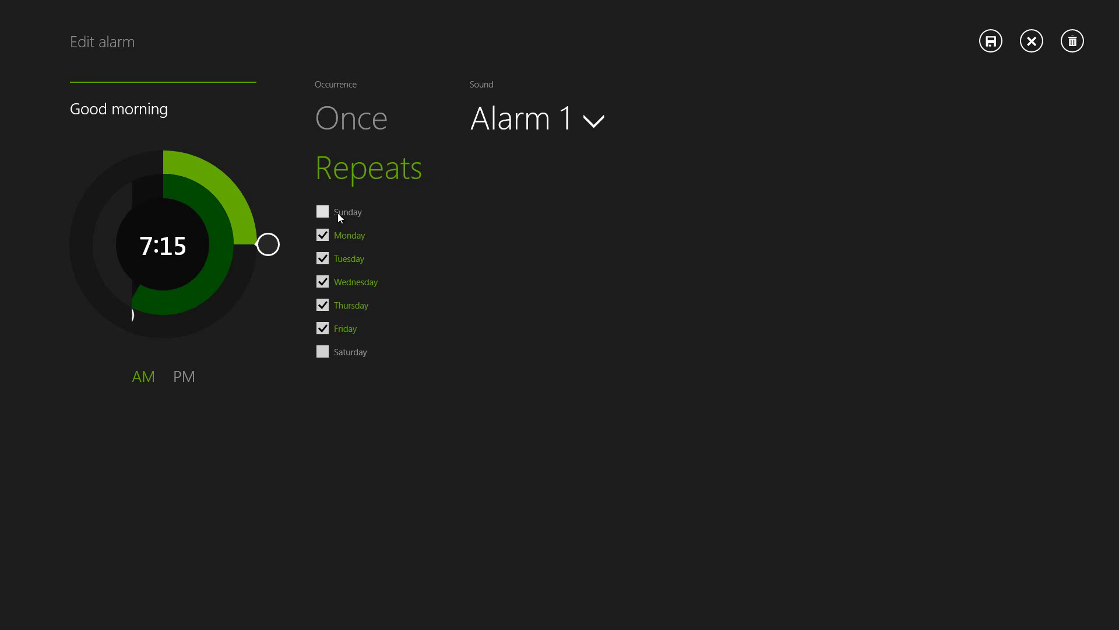
click(179, 379)
drag(131, 309, 75, 245)
drag(268, 244, 68, 309)
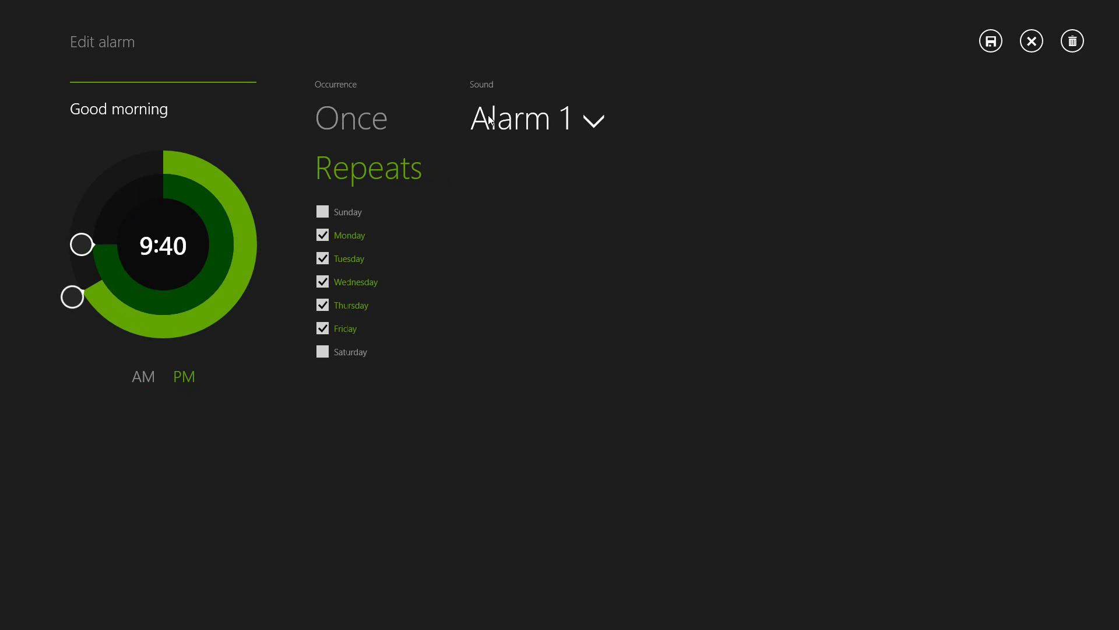
Set Good morning to ring Once with Alarm 2, switch on the 9:30 PM alarm, and start a new one.
click(594, 124)
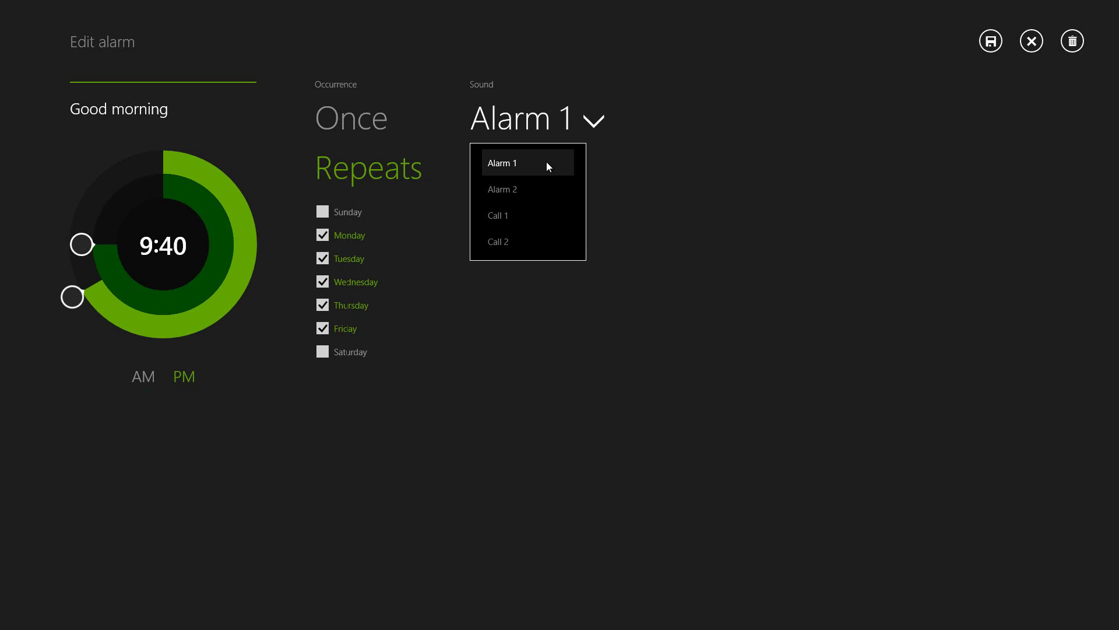
click(524, 187)
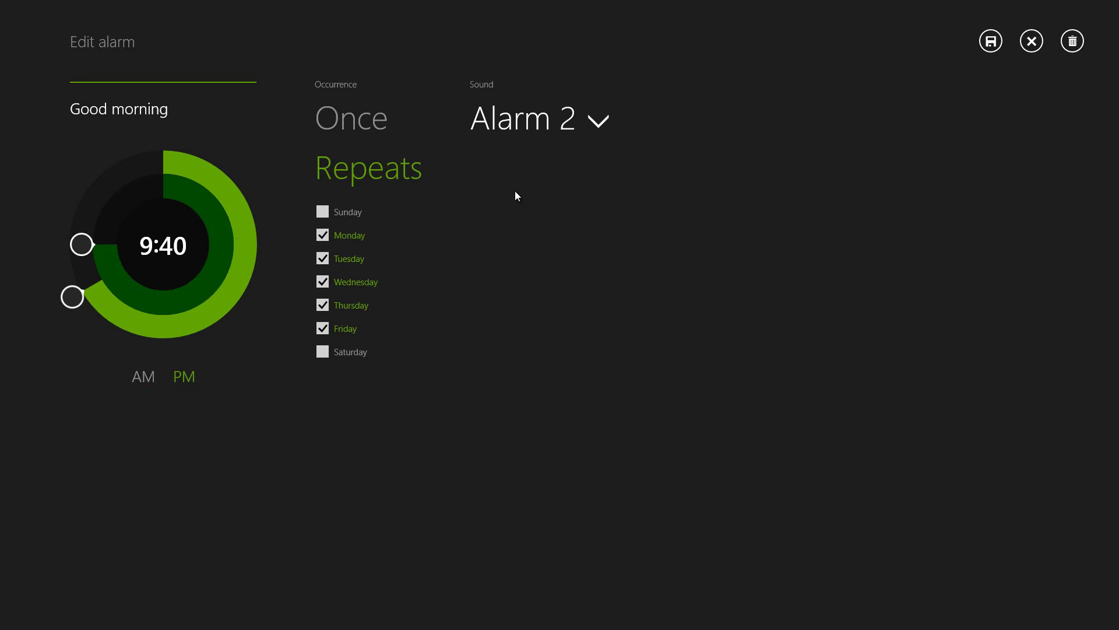
click(596, 120)
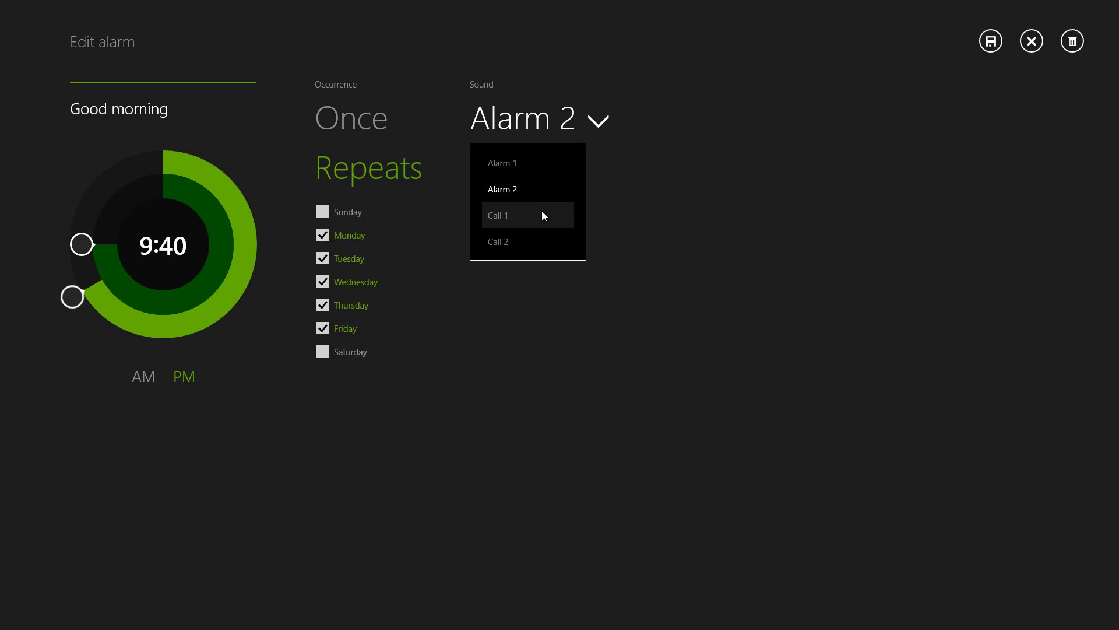
click(425, 166)
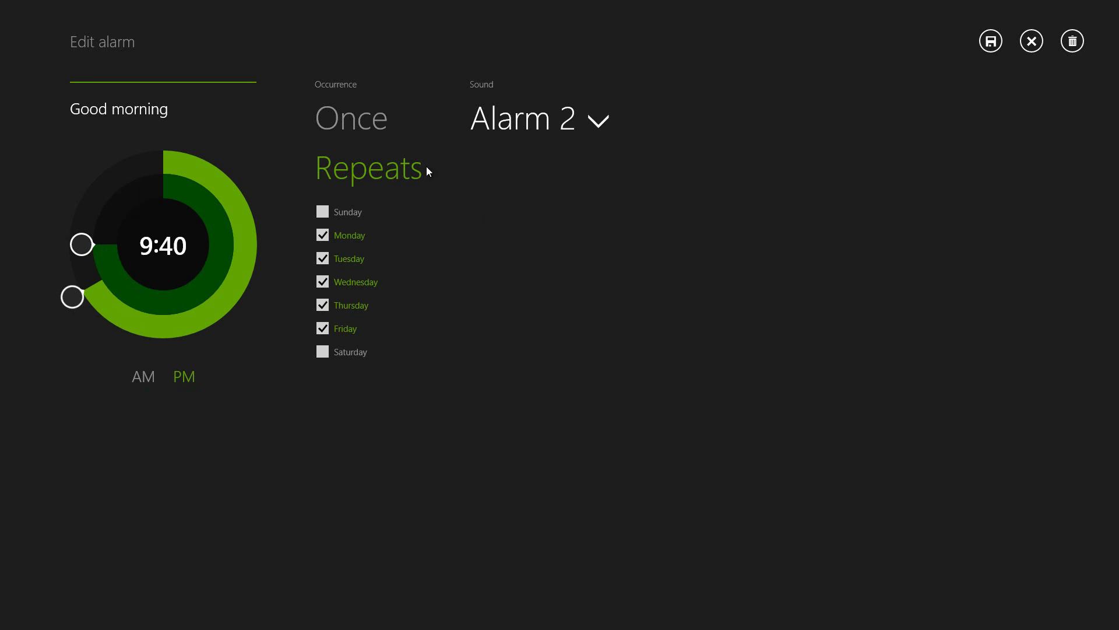
click(345, 124)
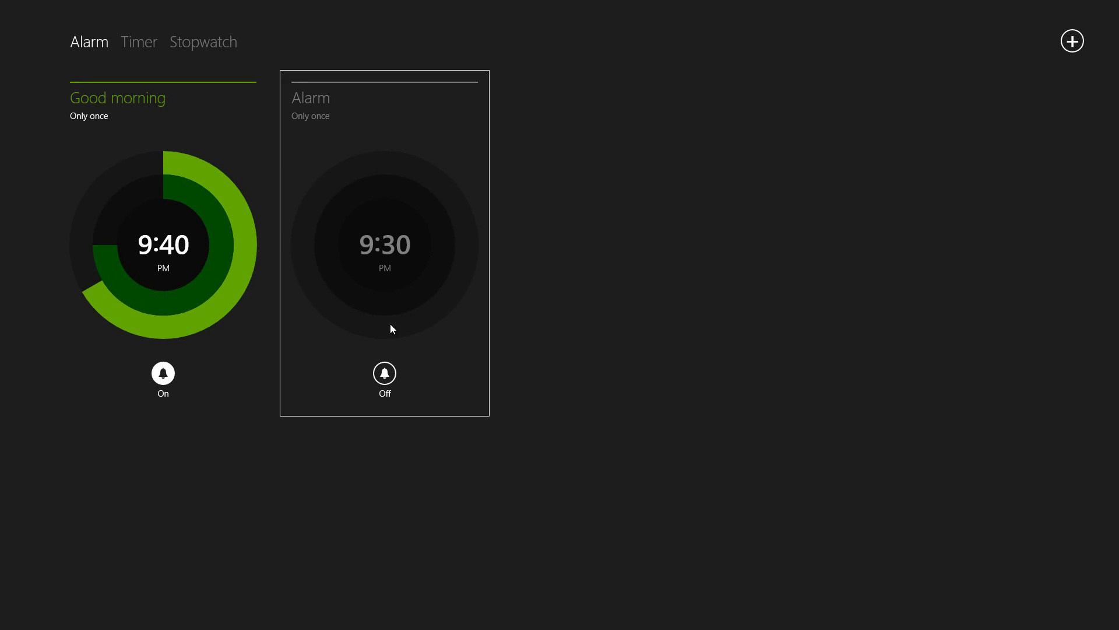
click(385, 373)
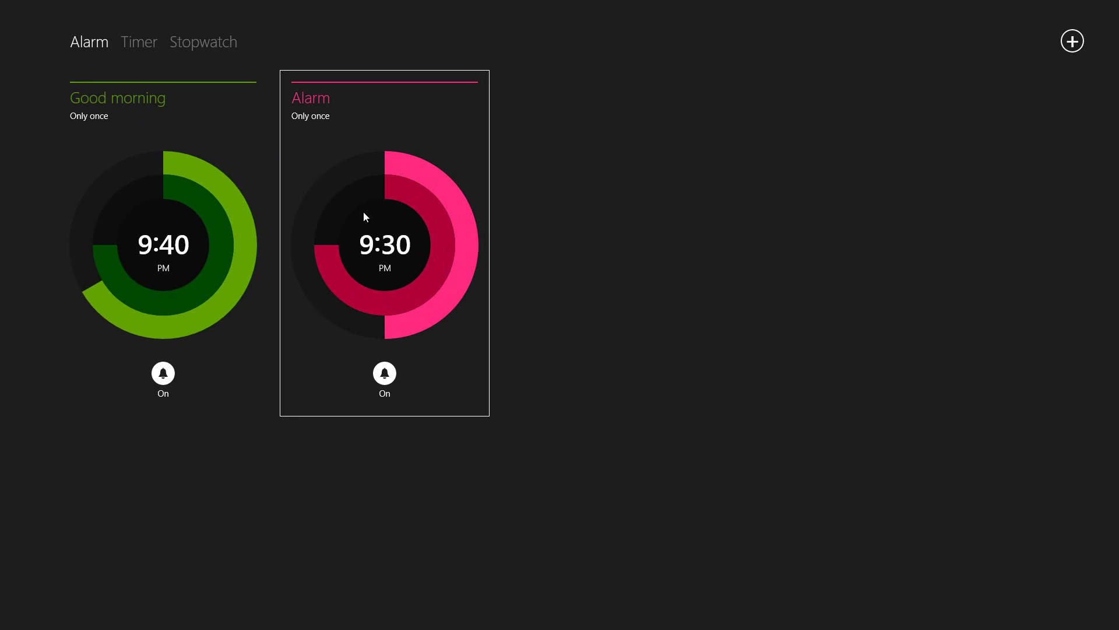
click(1071, 40)
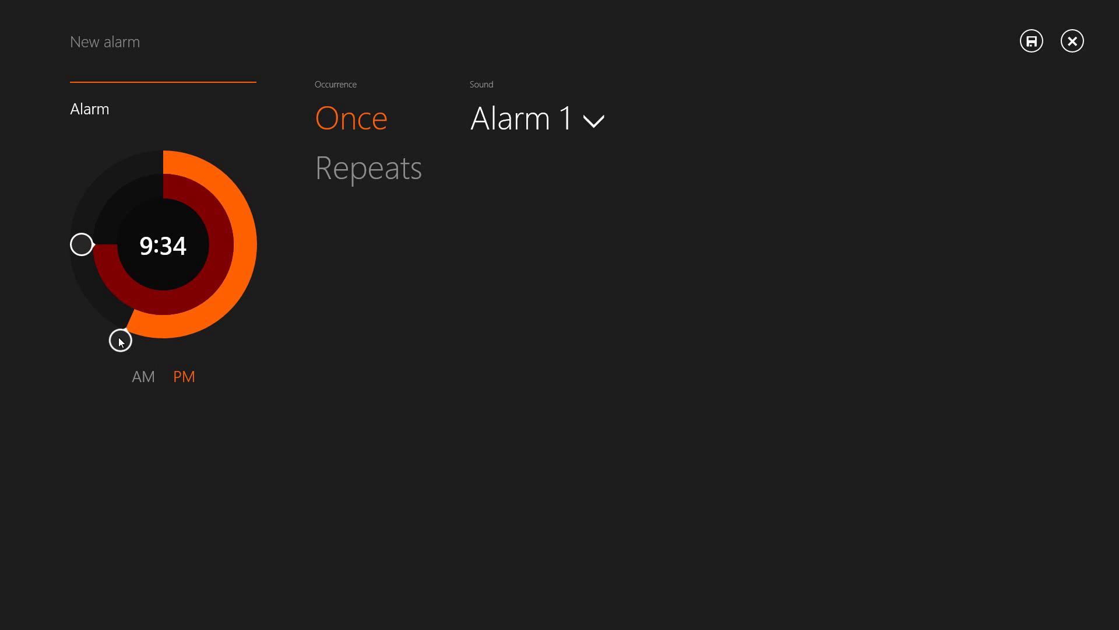
Set the new alarm's time to 9:35 PM and save it.
drag(121, 340, 269, 255)
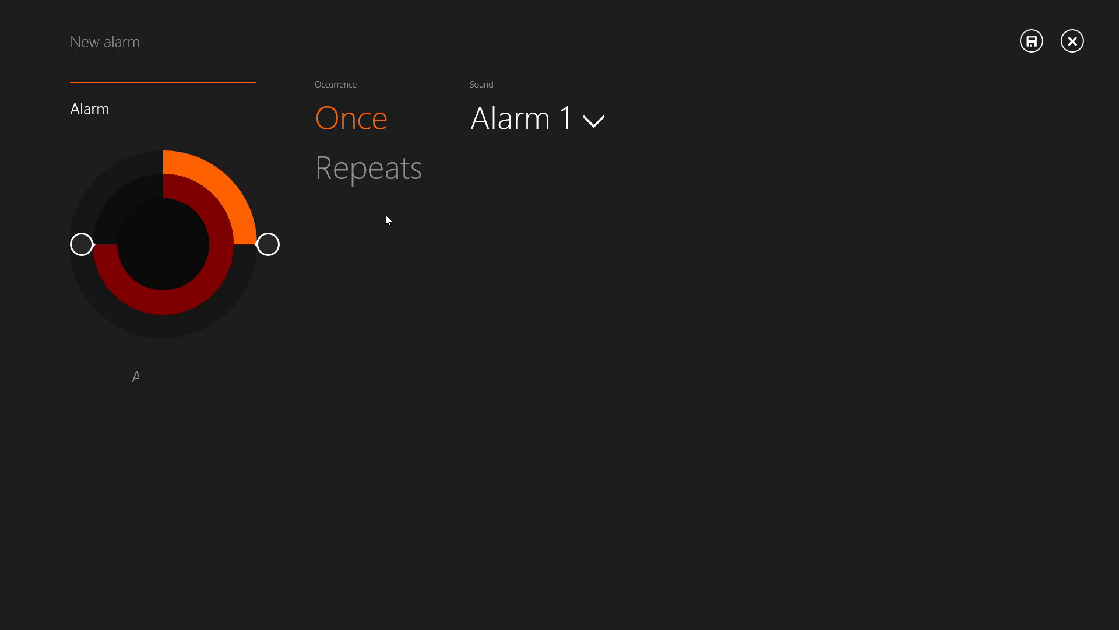
drag(268, 244, 119, 333)
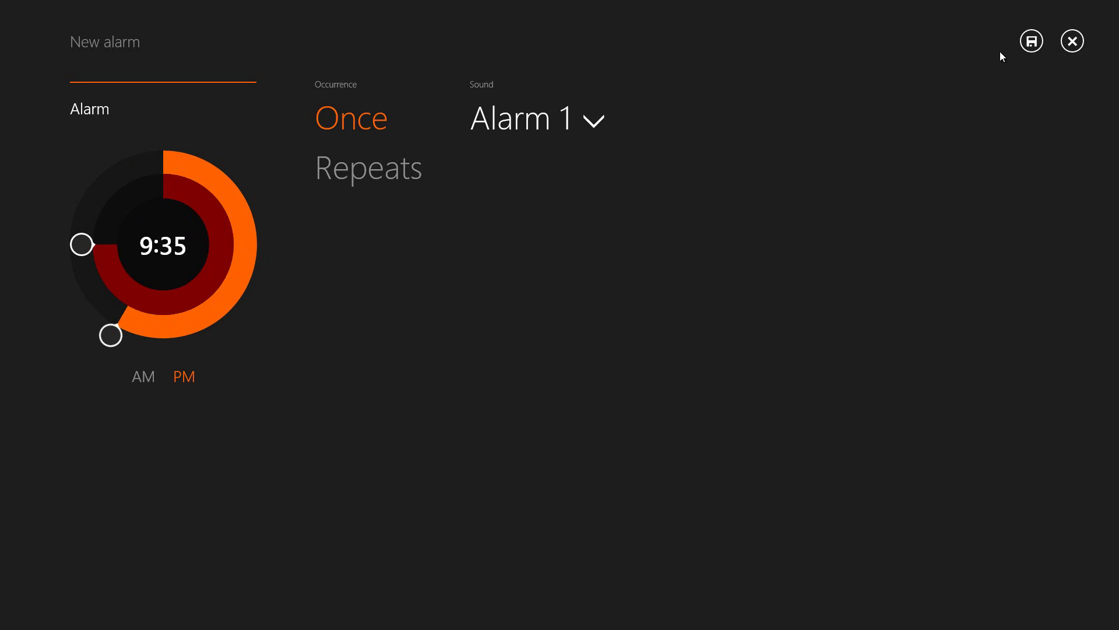
click(1032, 41)
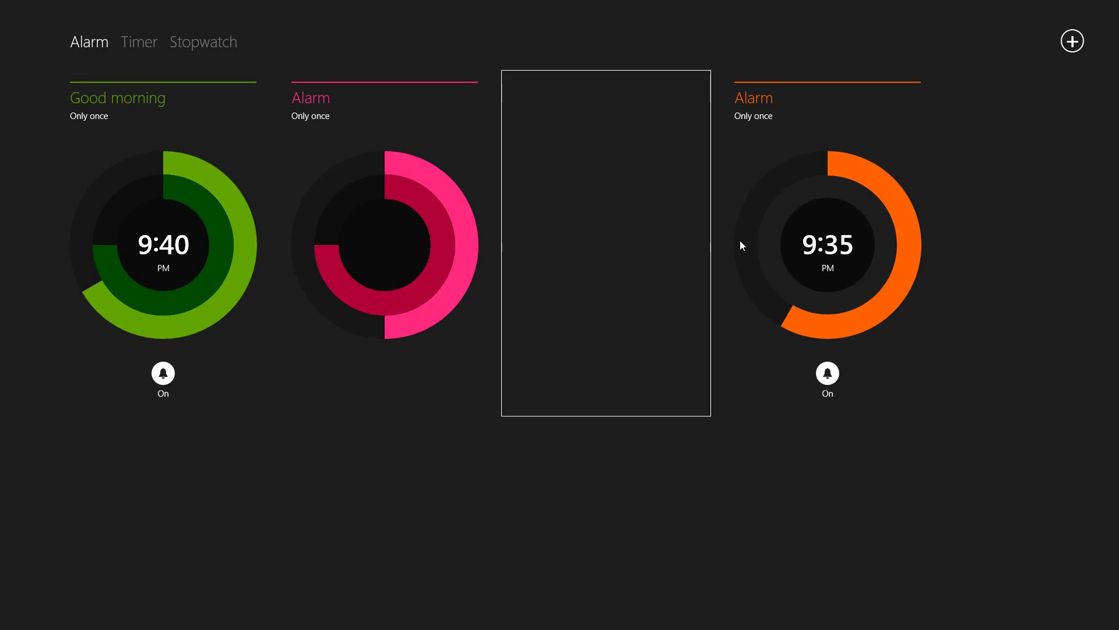
Return to Alarms through the alarm notification and switch off the 9:35 PM alarm.
click(11, 620)
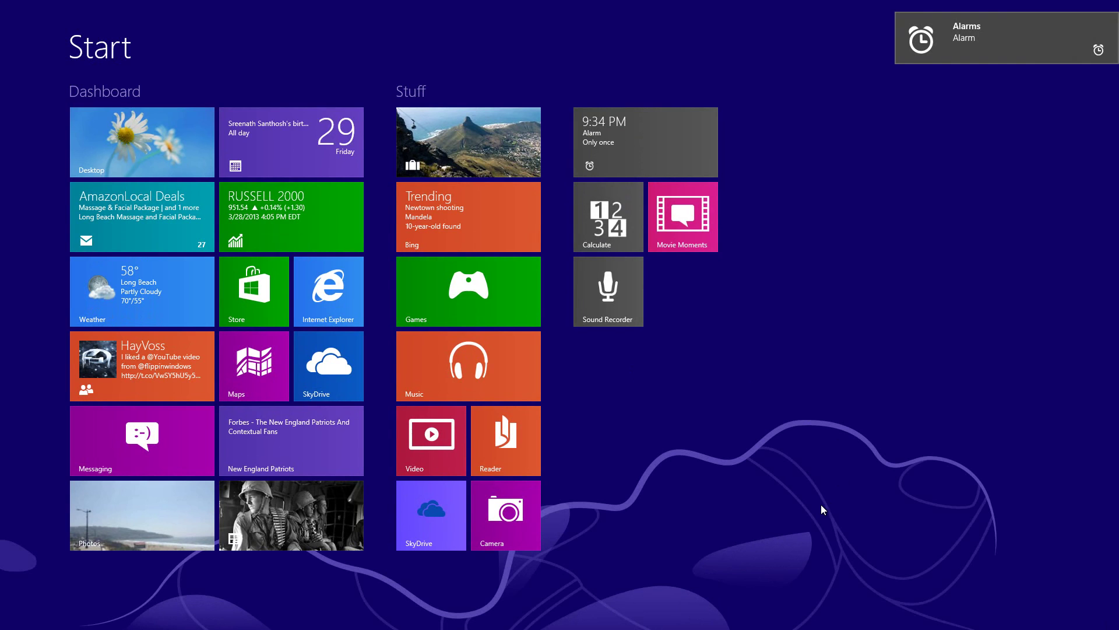
click(932, 36)
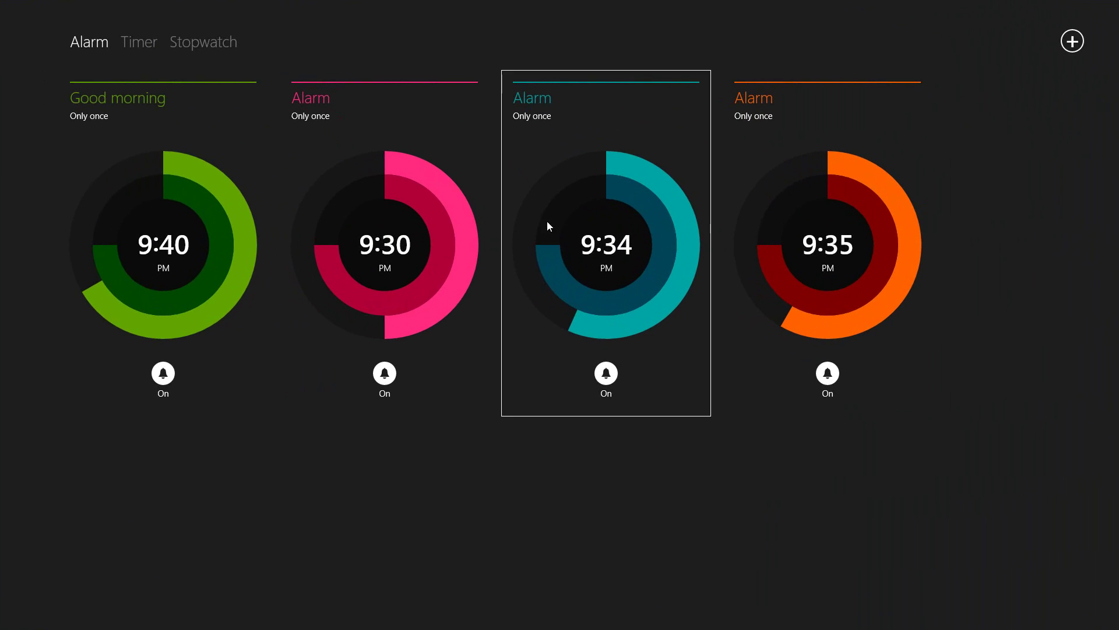
click(201, 137)
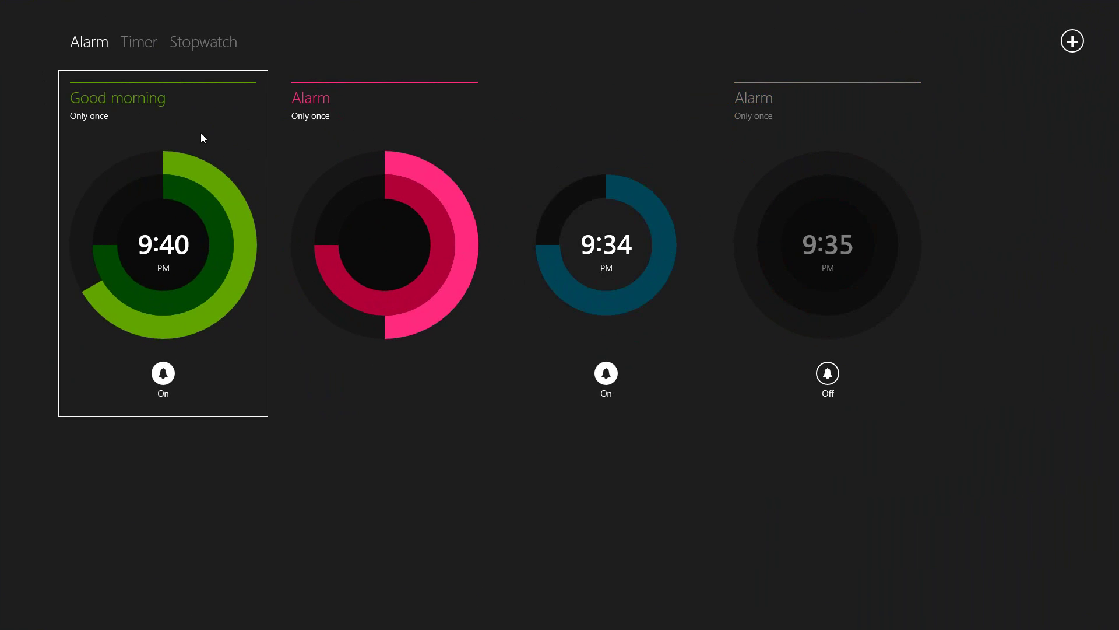